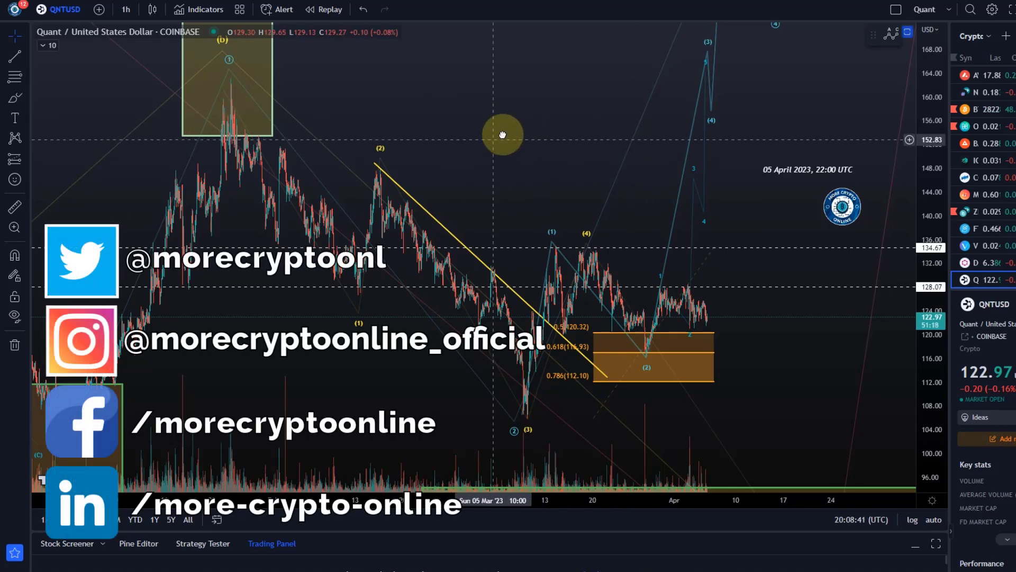
- Switch the QNTUSD chart from hourly to 1-day bars
left_click_drag(502, 134, 517, 100)
scroll(733, 175, "up", 2)
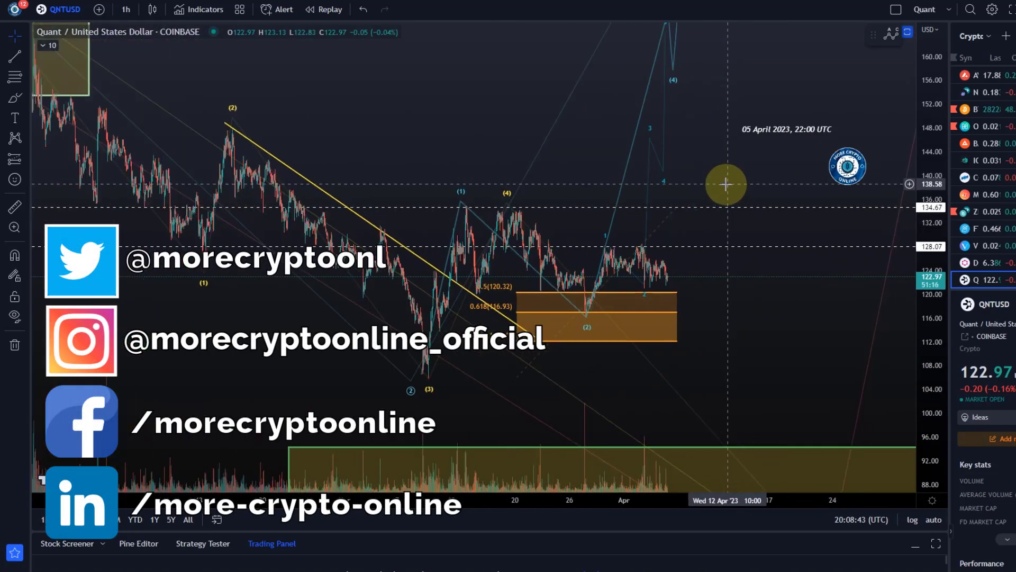
scroll(727, 184, "up", 1)
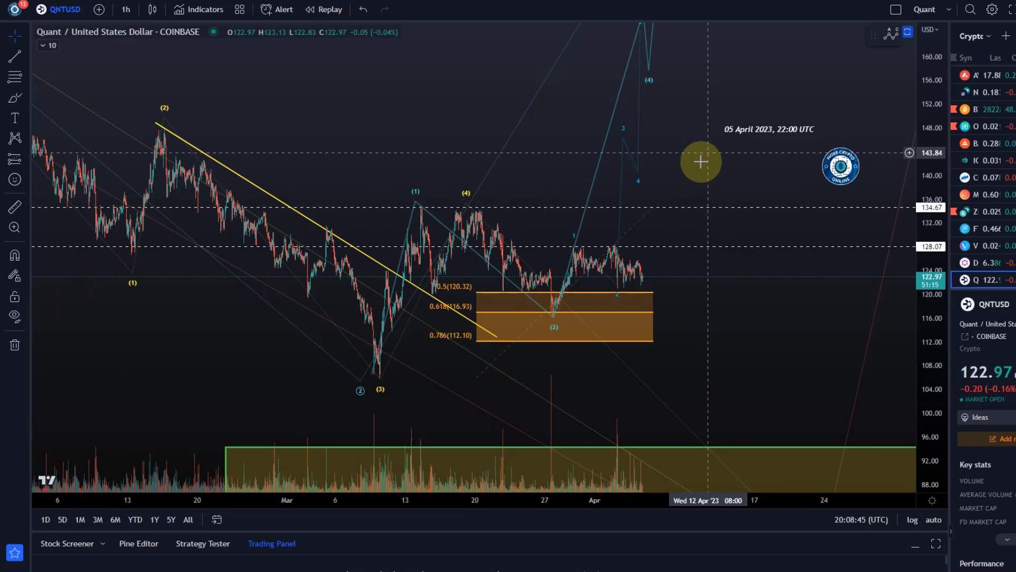
scroll(663, 205, "down", 3)
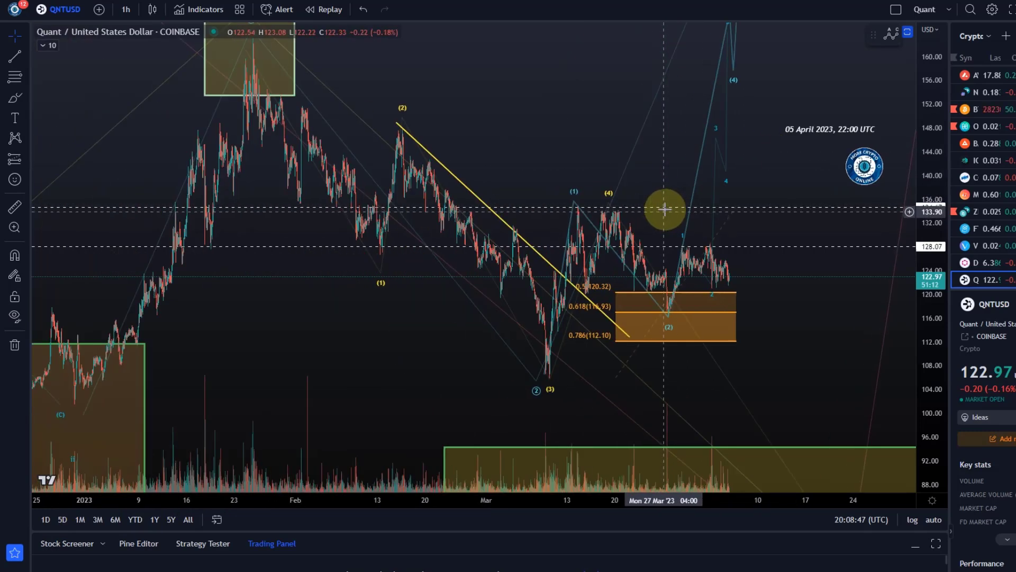
left_click(133, 12)
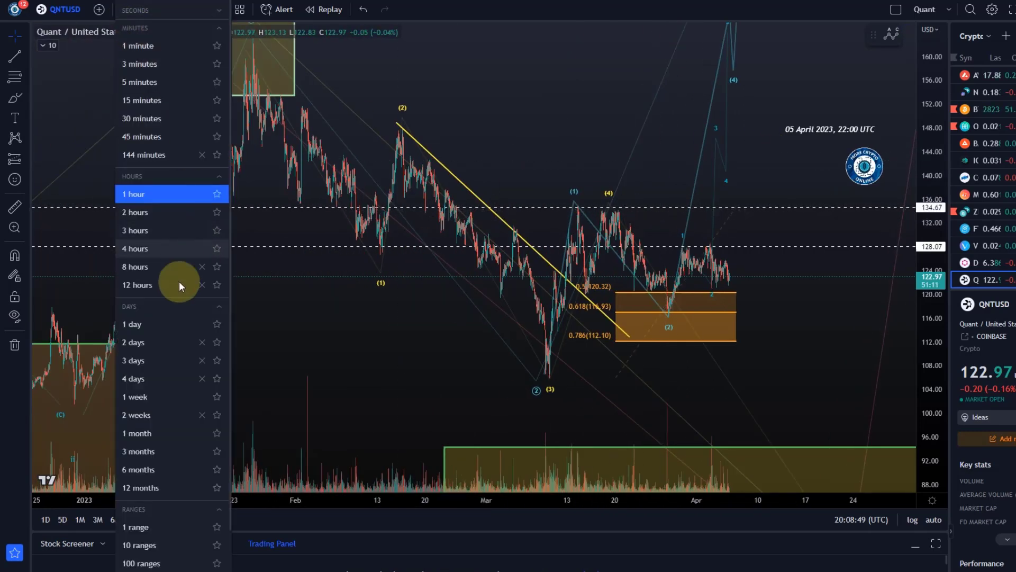
left_click(164, 327)
- Rescale the price axis to reveal the Fibonacci extensions from 1.272 up to 1.786 (806.22)
left_click_drag(915, 129, 942, 386)
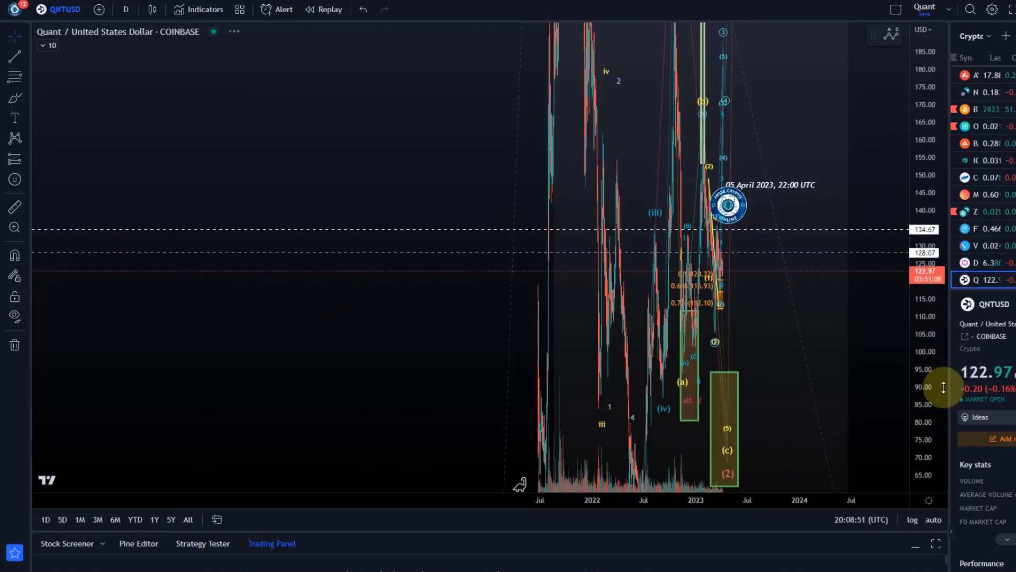
mouse_move(762, 208)
left_mouse_down()
mouse_move(782, 226)
mouse_move(741, 209)
mouse_move(731, 233)
mouse_move(811, 220)
mouse_move(844, 229)
left_mouse_up()
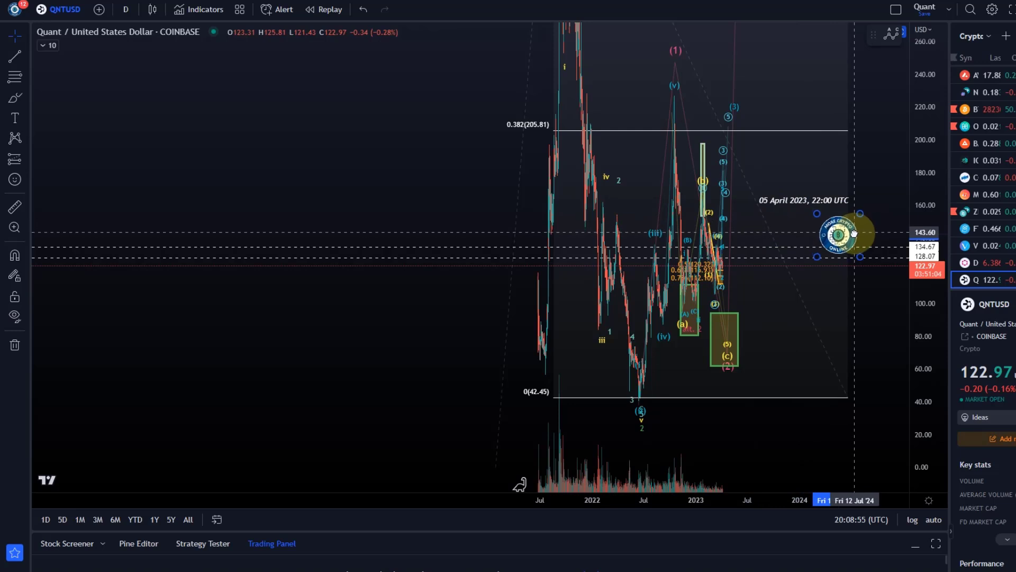
left_click_drag(912, 100, 945, 418)
left_click_drag(497, 124, 508, 271)
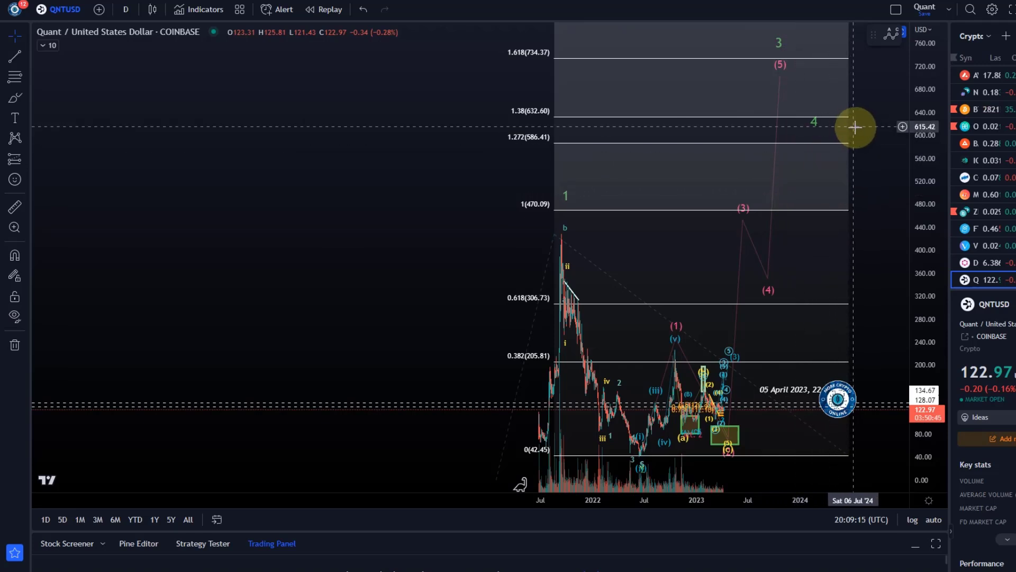
left_click_drag(920, 127, 935, 189)
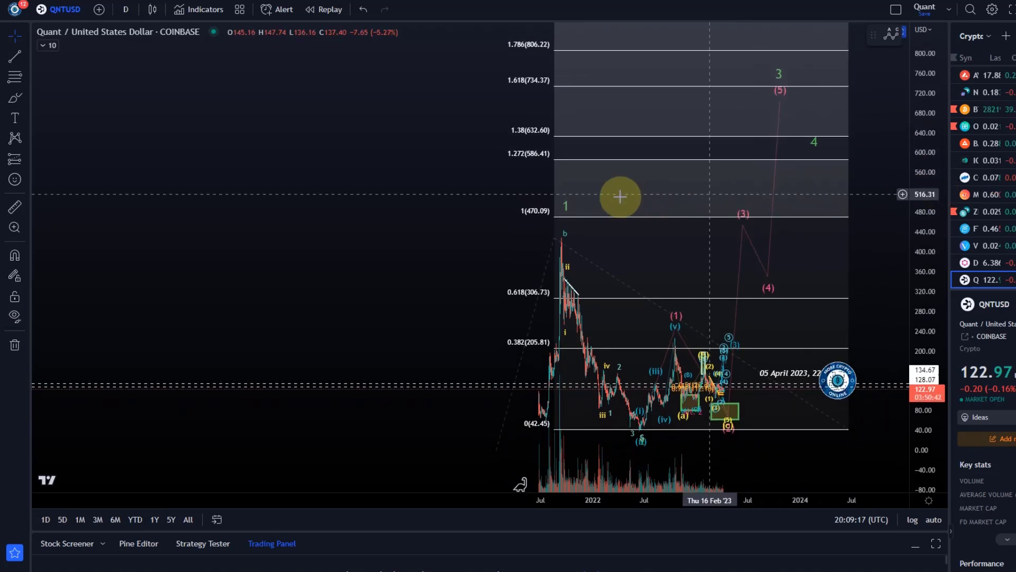
mouse_move(483, 231)
left_mouse_down()
mouse_move(504, 257)
mouse_move(488, 229)
left_mouse_up()
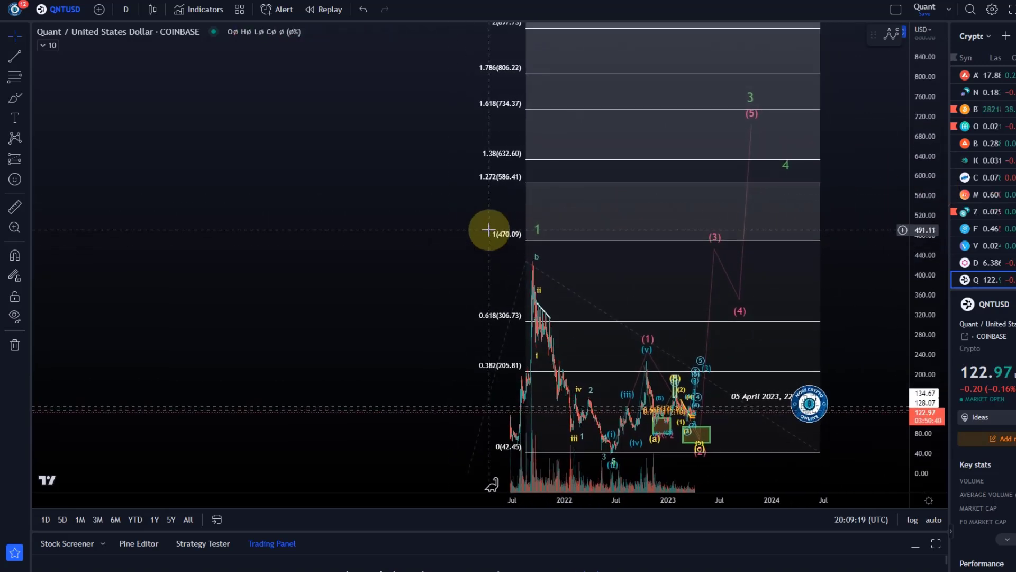
left_click_drag(517, 263, 483, 236)
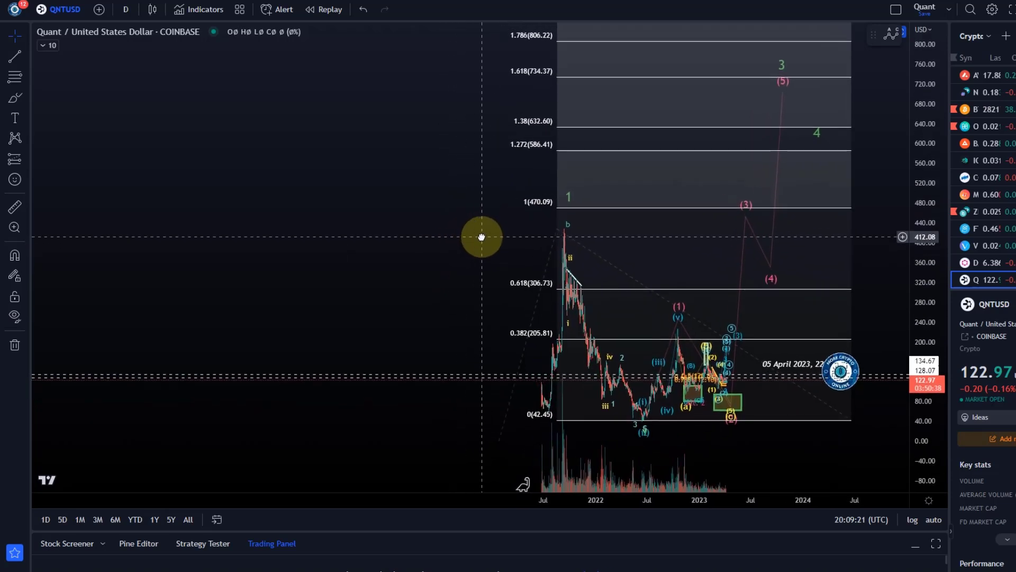
- With the Brush tool, circle the wave 1 peak and the wave (ii) low in red
left_click(12, 96)
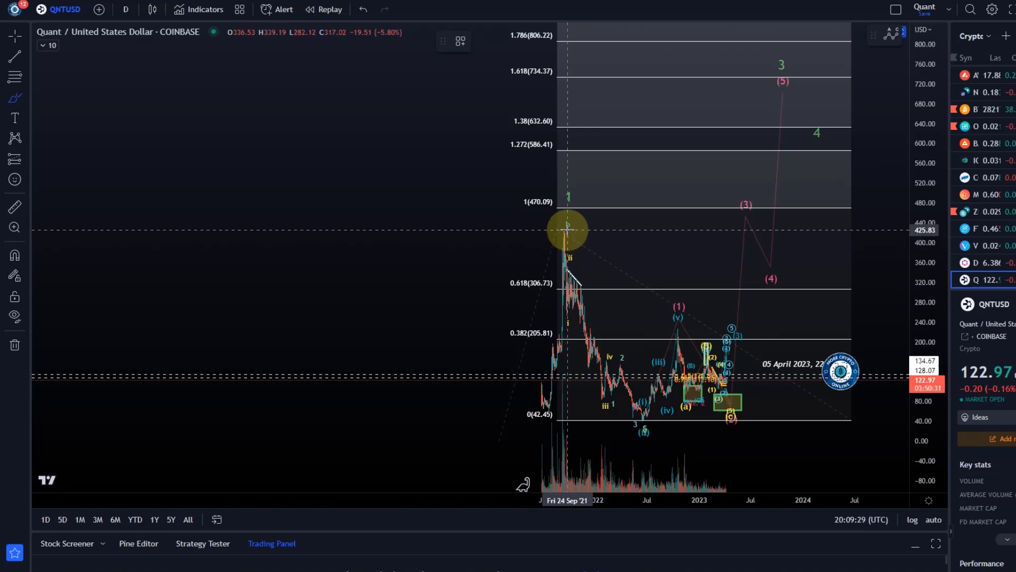
mouse_move(550, 237)
left_mouse_down()
mouse_move(567, 159)
mouse_move(530, 231)
left_mouse_up()
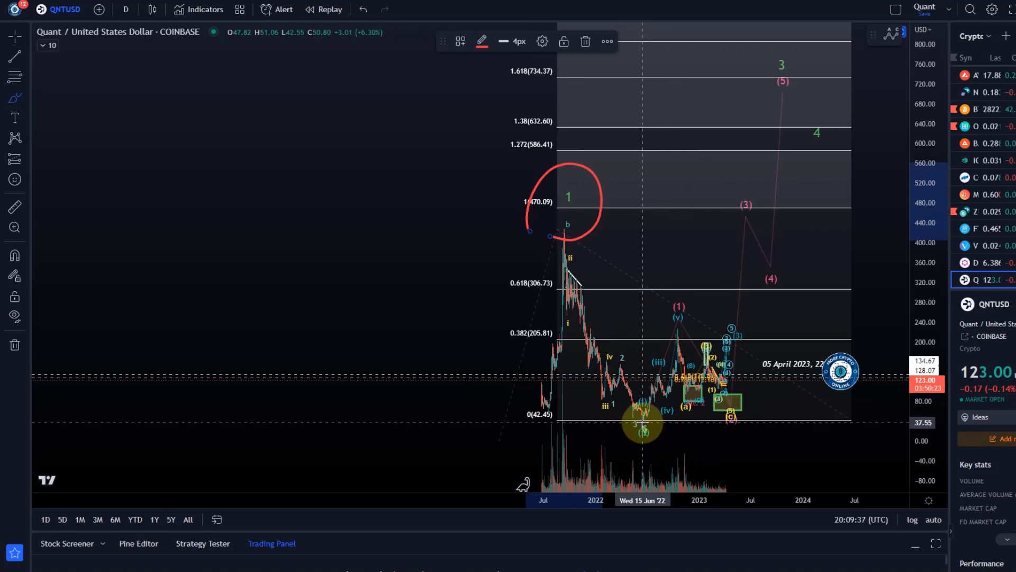
mouse_move(614, 427)
left_mouse_down()
mouse_move(662, 415)
mouse_move(618, 421)
left_mouse_up()
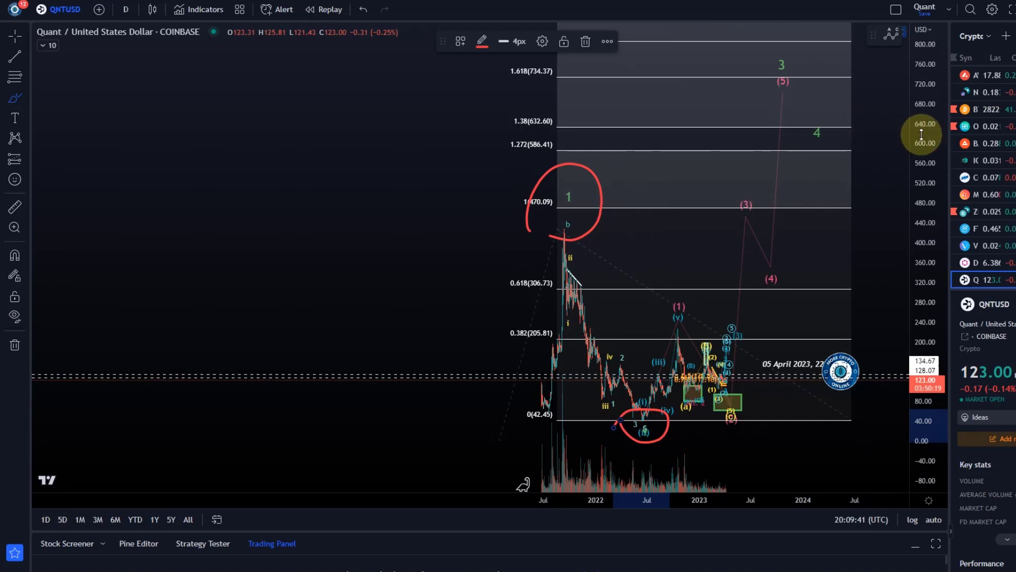
left_click_drag(921, 136, 916, 243)
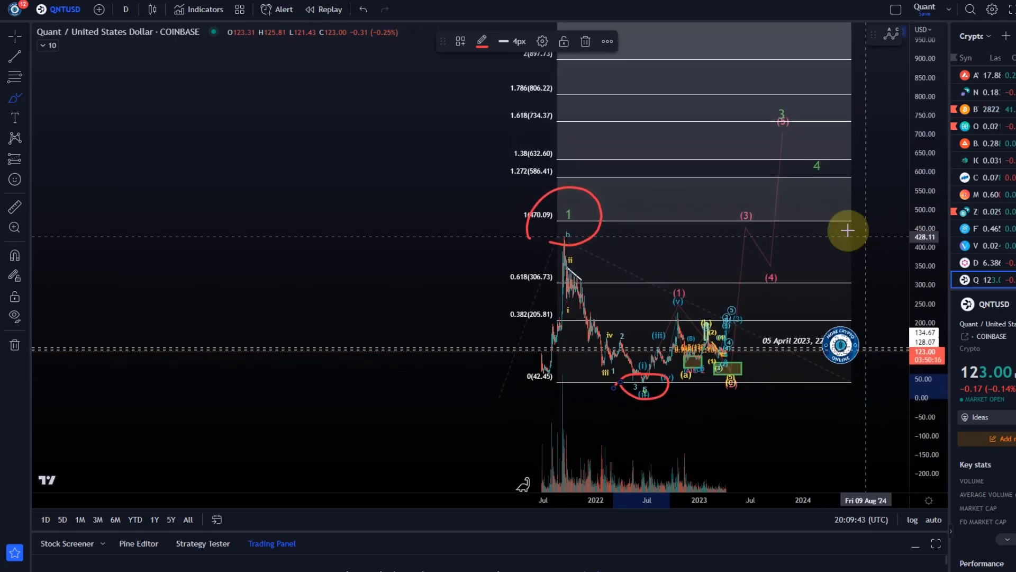
- Circle the wave 3 (5), wave 4 and wave 5 labels in red, and trace the 2021 decline
mouse_move(761, 118)
left_mouse_down()
mouse_move(808, 86)
mouse_move(750, 110)
left_mouse_up()
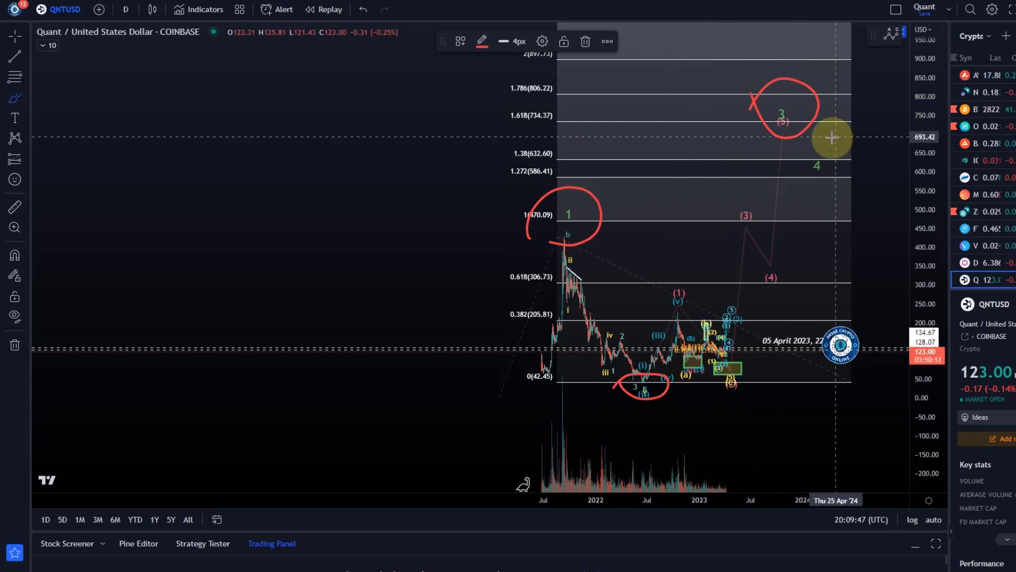
mouse_move(835, 138)
left_mouse_down()
mouse_move(805, 197)
mouse_move(853, 142)
left_mouse_up()
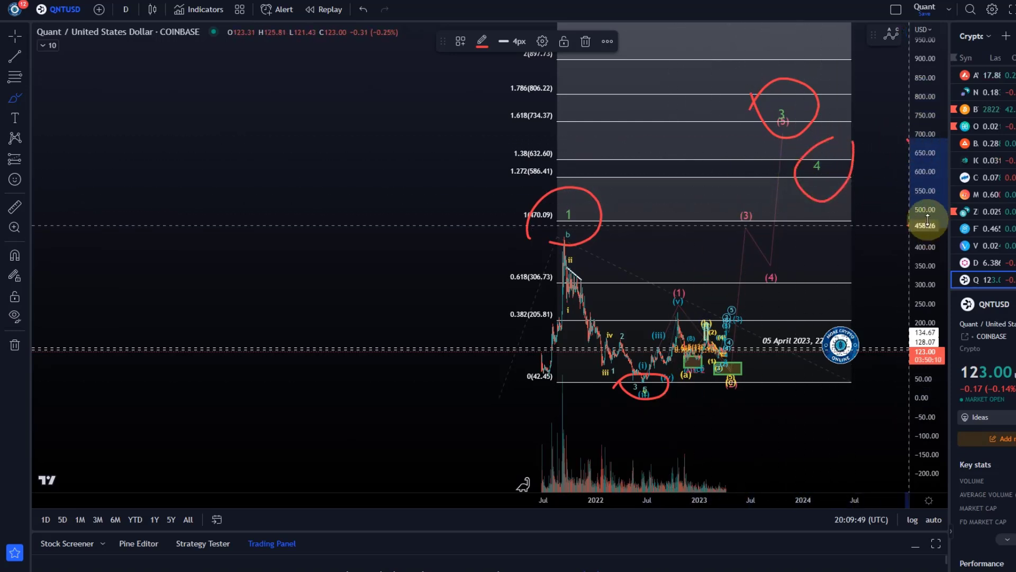
left_click(363, 9)
left_click_drag(929, 130, 907, 233)
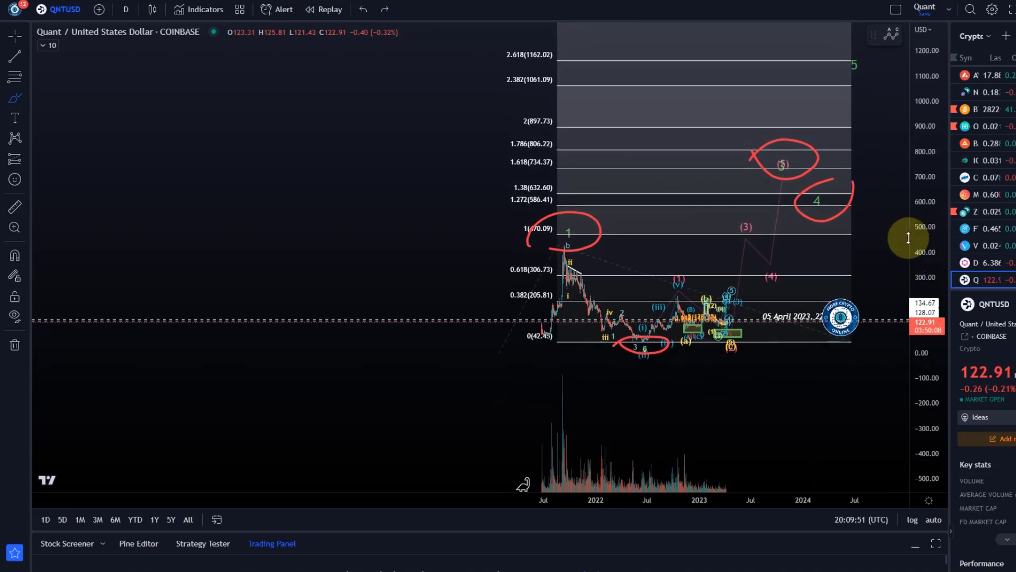
mouse_move(826, 96)
left_mouse_down()
mouse_move(885, 59)
mouse_move(830, 93)
left_mouse_up()
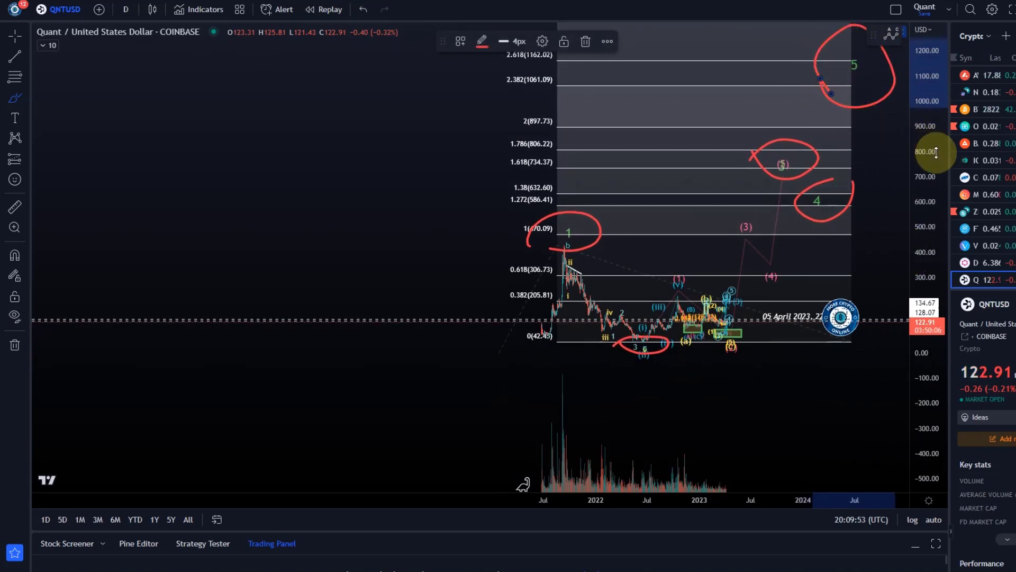
left_click_drag(943, 148, 905, 233)
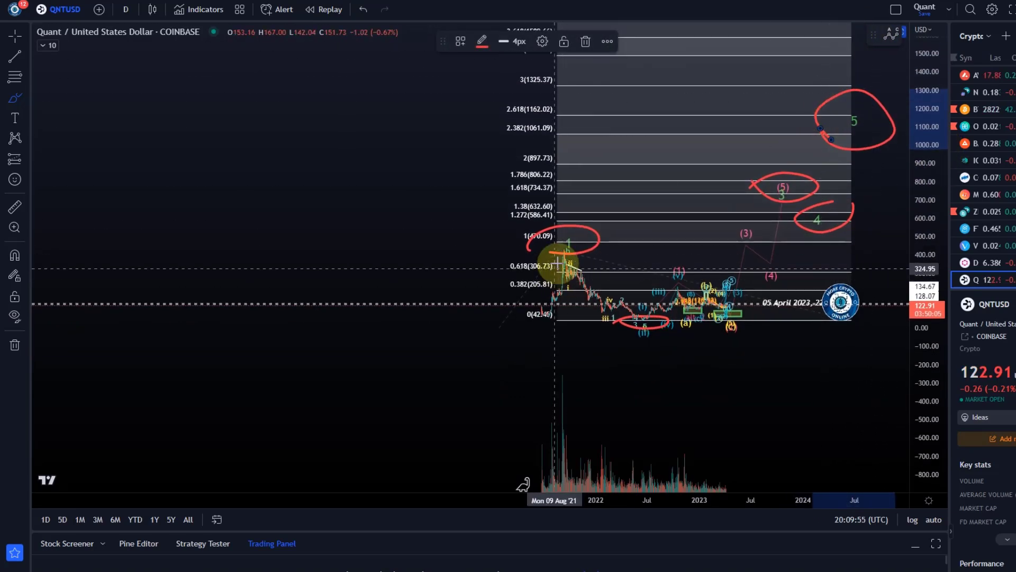
mouse_move(564, 254)
left_mouse_down()
mouse_move(633, 318)
mouse_move(682, 314)
mouse_move(656, 313)
mouse_move(677, 279)
mouse_move(721, 305)
mouse_move(748, 254)
mouse_move(767, 247)
mouse_move(782, 201)
left_mouse_up()
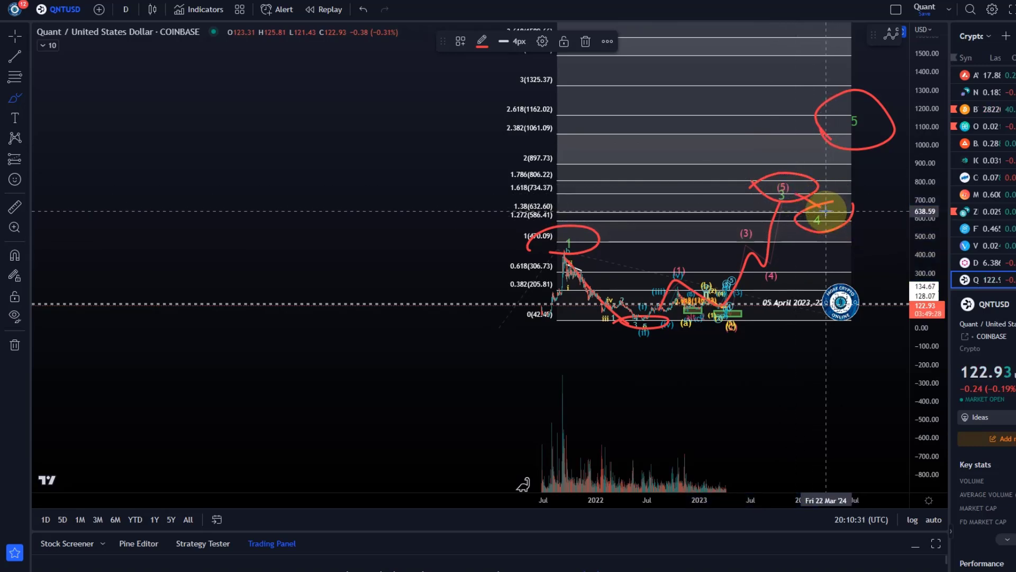
- Draw a red brush path from wave 4 up to wave 5, reaching toward 3.382–3.618 (1488.73–1589.66)
left_click_drag(825, 211, 842, 129)
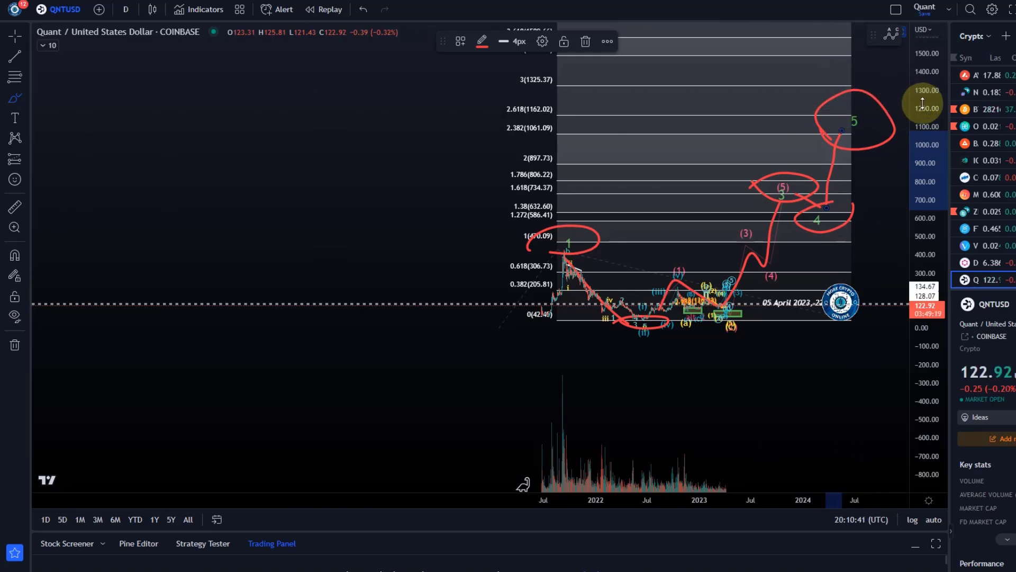
left_click_drag(928, 97, 928, 198)
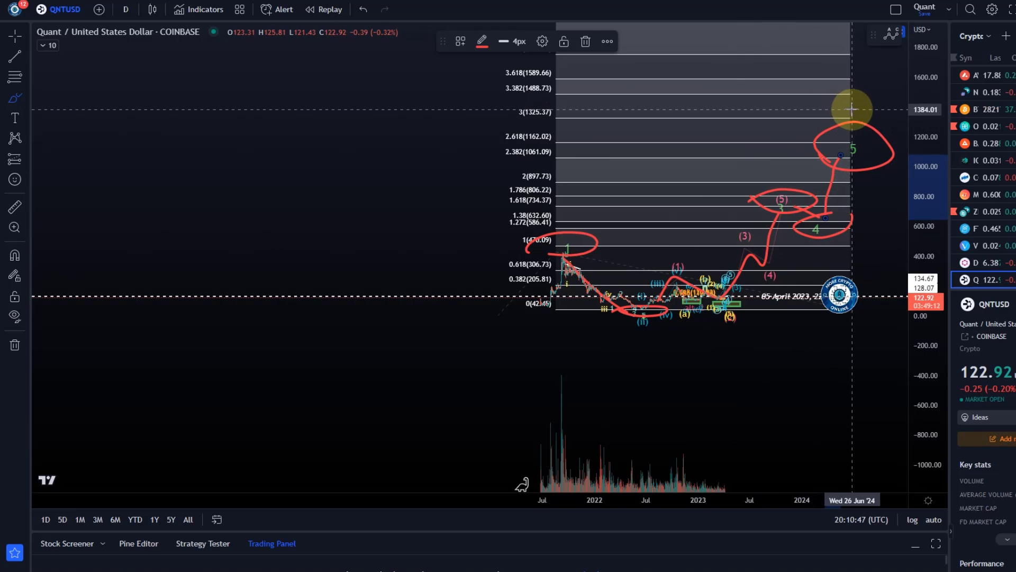
left_click_drag(849, 107, 852, 80)
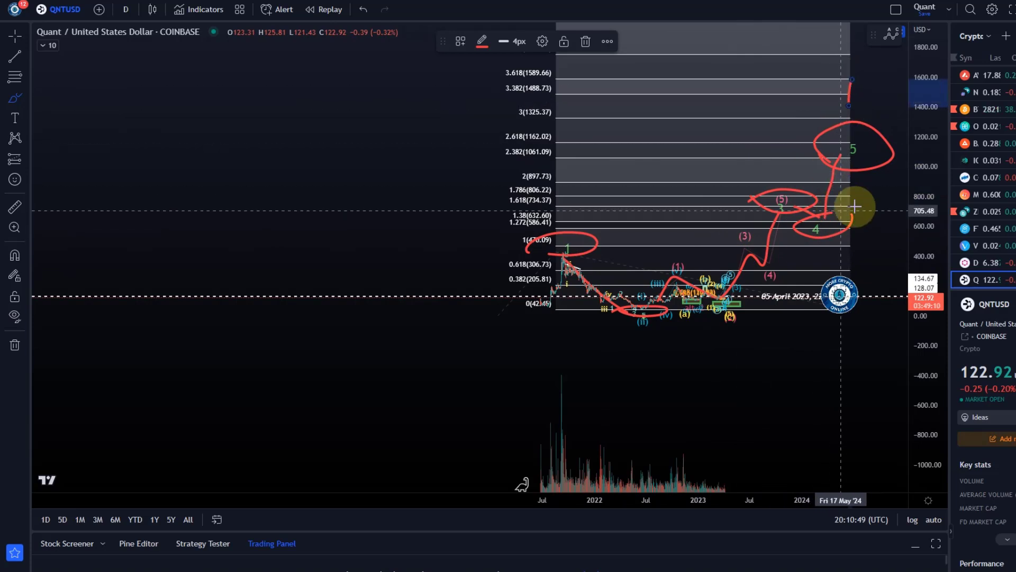
- Pan the chart left and draw a red correction dropping from wave 5 back toward 120
left_click(15, 36)
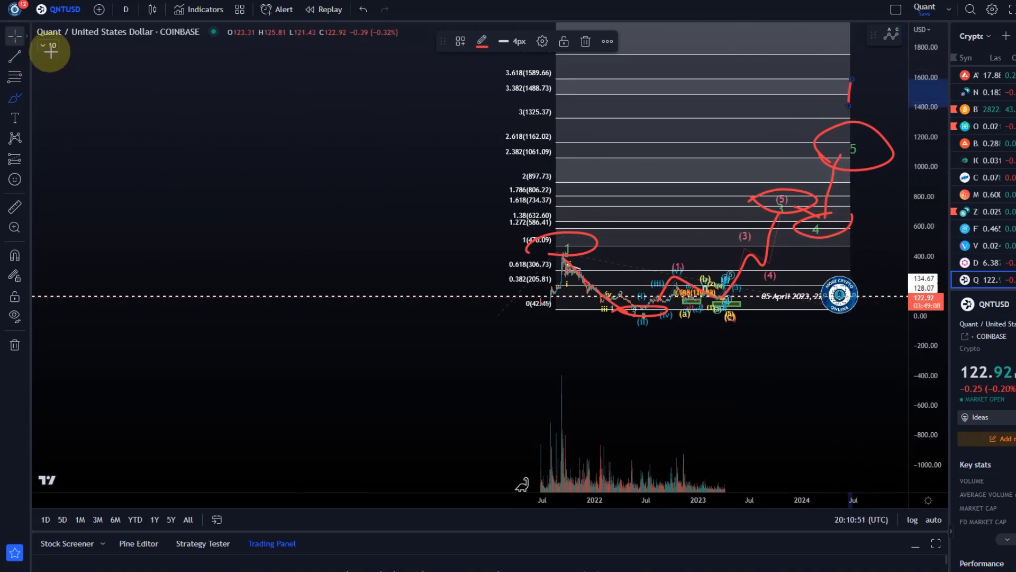
left_click_drag(787, 336, 595, 354)
left_click(14, 97)
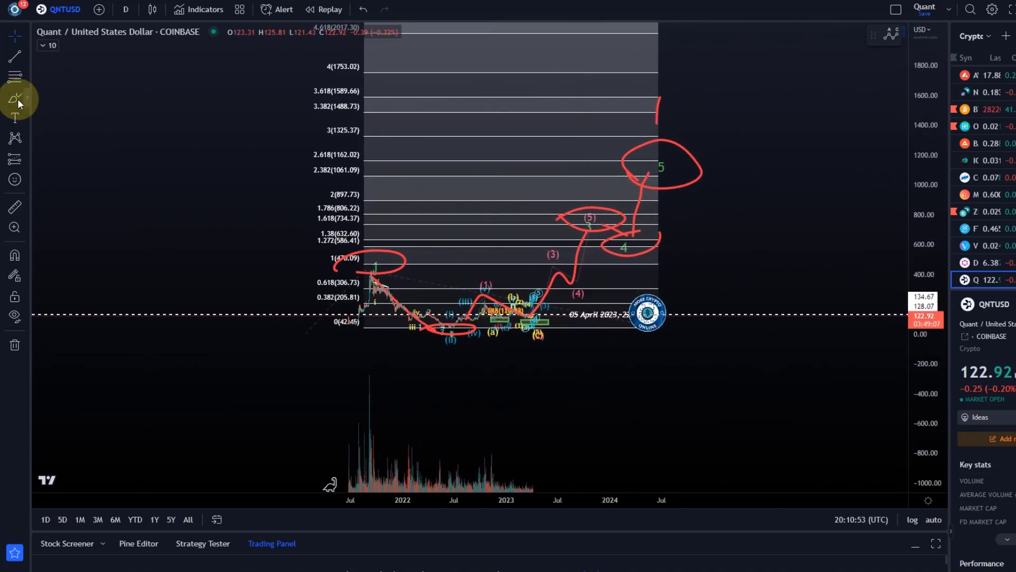
mouse_move(674, 176)
left_mouse_down()
mouse_move(687, 206)
mouse_move(744, 198)
mouse_move(796, 257)
left_mouse_up()
left_click_drag(795, 283, 802, 321)
left_click_drag(804, 271, 812, 313)
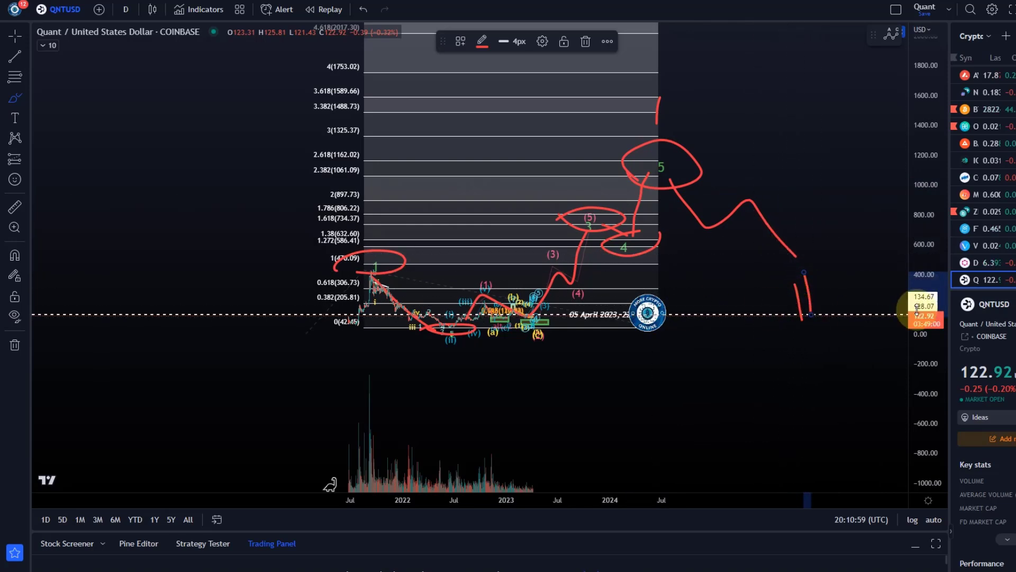
- Draw a steep red zig-zag rally to about 2800, near the 6.618 (2872.58) level
left_click_drag(921, 262, 939, 333)
left_click_drag(793, 234, 850, 64)
left_click_drag(924, 114, 878, 216)
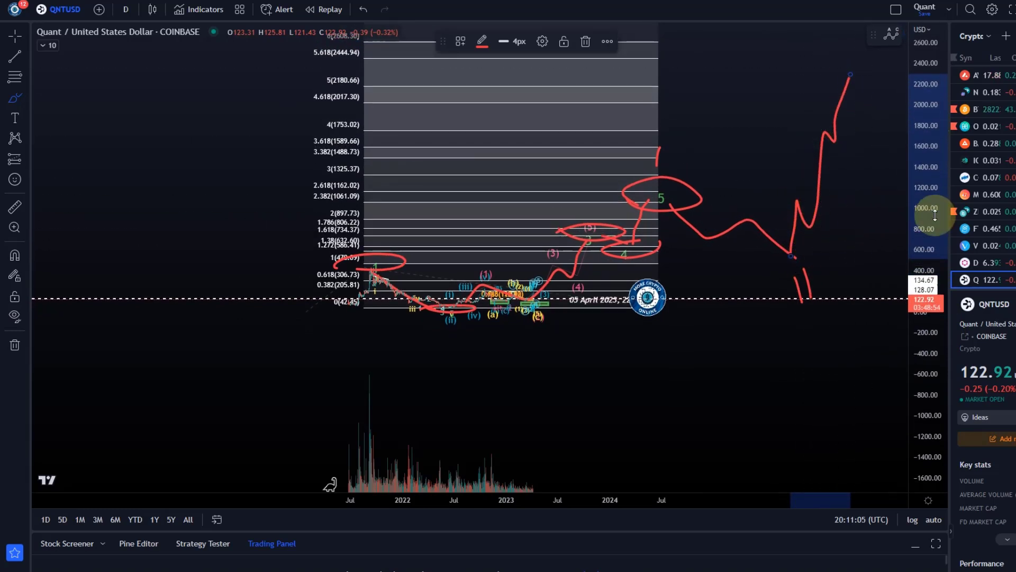
mouse_move(835, 84)
left_mouse_down()
mouse_move(847, 50)
mouse_move(869, 59)
mouse_move(866, 87)
left_mouse_up()
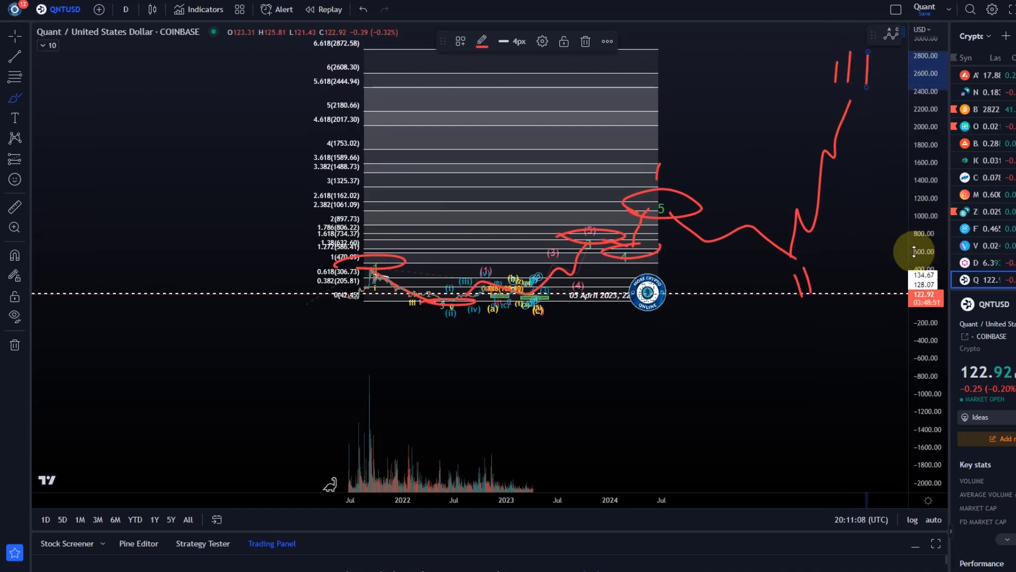
- Undo the red projection strokes, the chart pan and three price-scale changes, restoring levels to 806.22
left_click(364, 9)
left_click(363, 9)
left_click(363, 9)
left_click(364, 9)
left_click(364, 9)
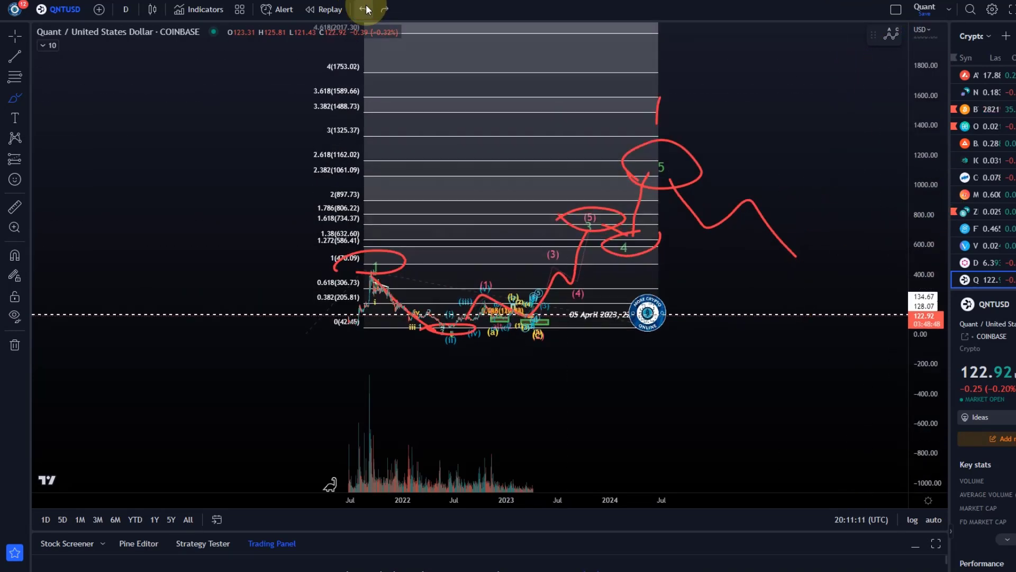
left_click(366, 9)
left_click(366, 9)
left_click(366, 9)
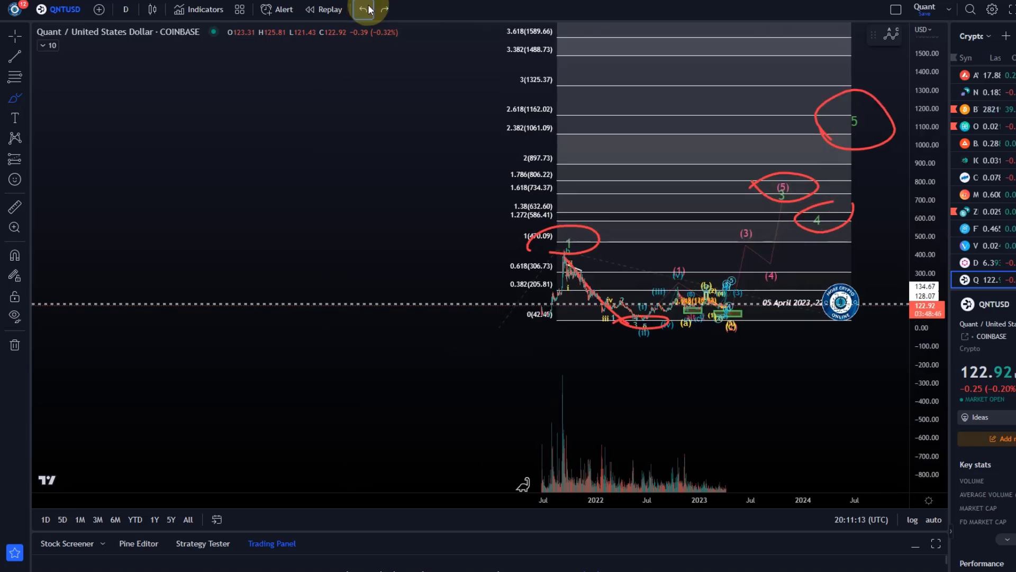
left_click(368, 9)
left_click(368, 9)
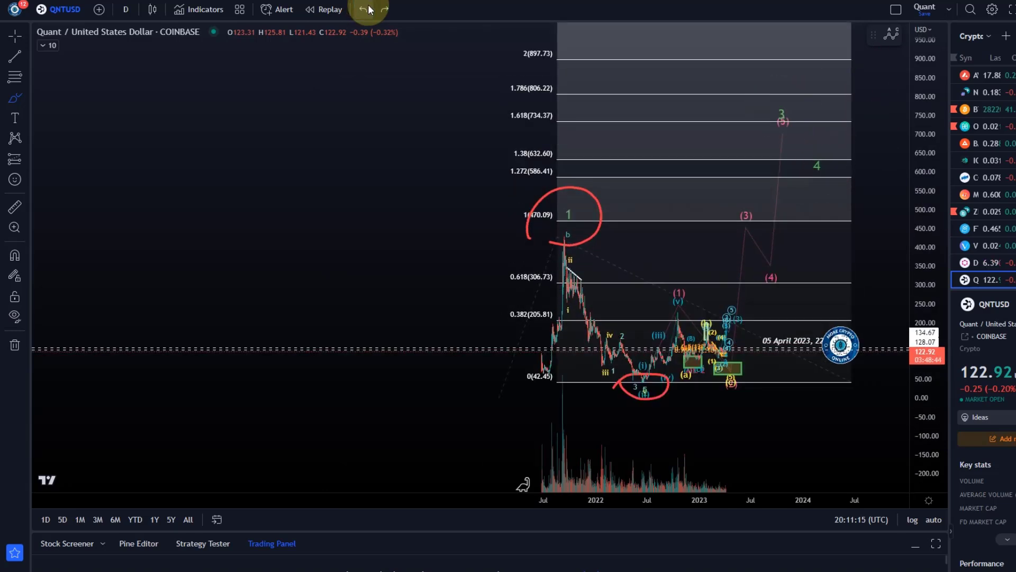
left_click(367, 9)
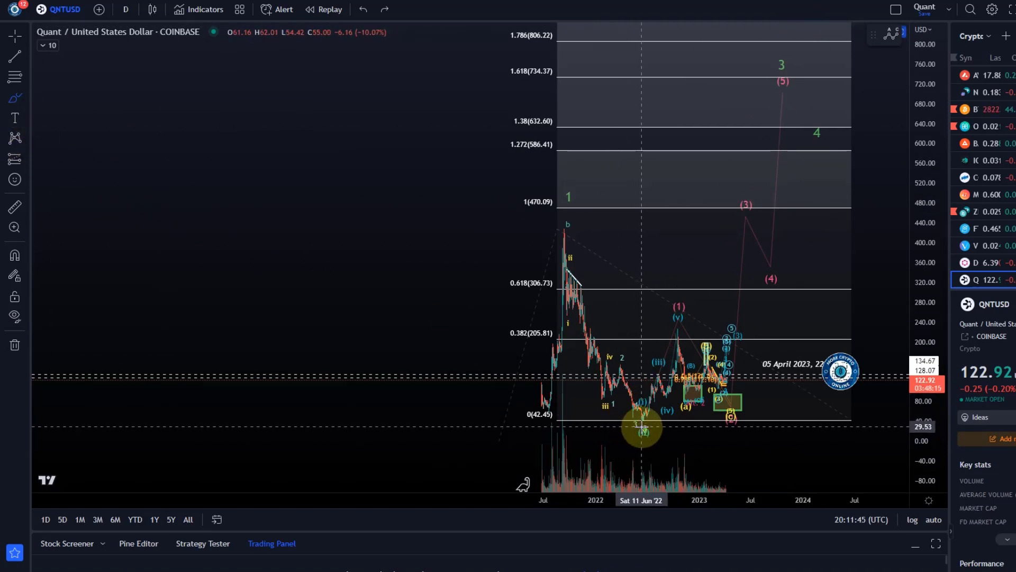
mouse_move(642, 426)
left_mouse_down()
mouse_move(678, 314)
mouse_move(726, 390)
left_mouse_up()
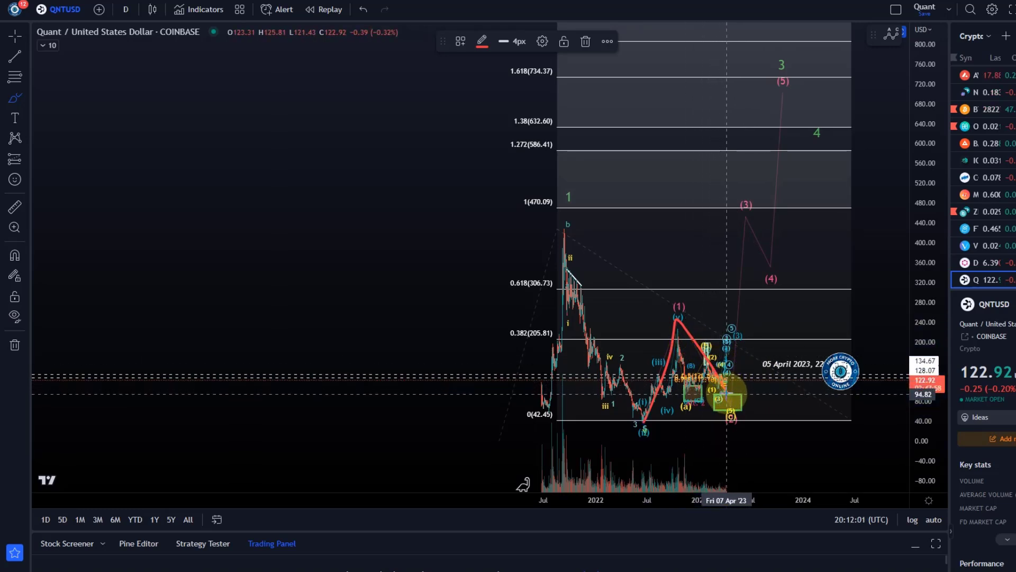
double_click(746, 220)
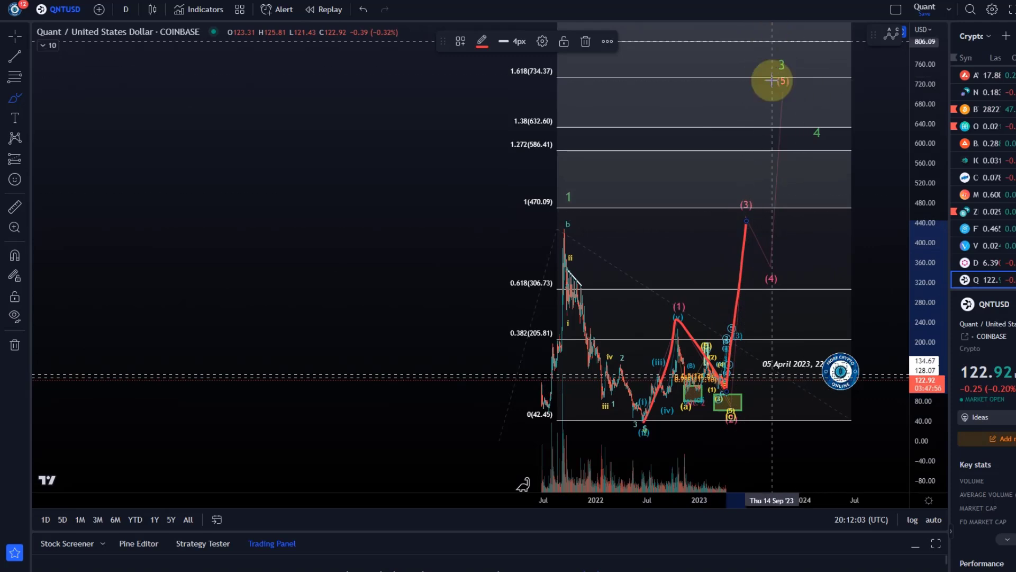
mouse_move(746, 219)
left_mouse_down()
mouse_move(778, 270)
mouse_move(786, 78)
mouse_move(844, 49)
mouse_move(748, 58)
left_mouse_up()
left_click(363, 21)
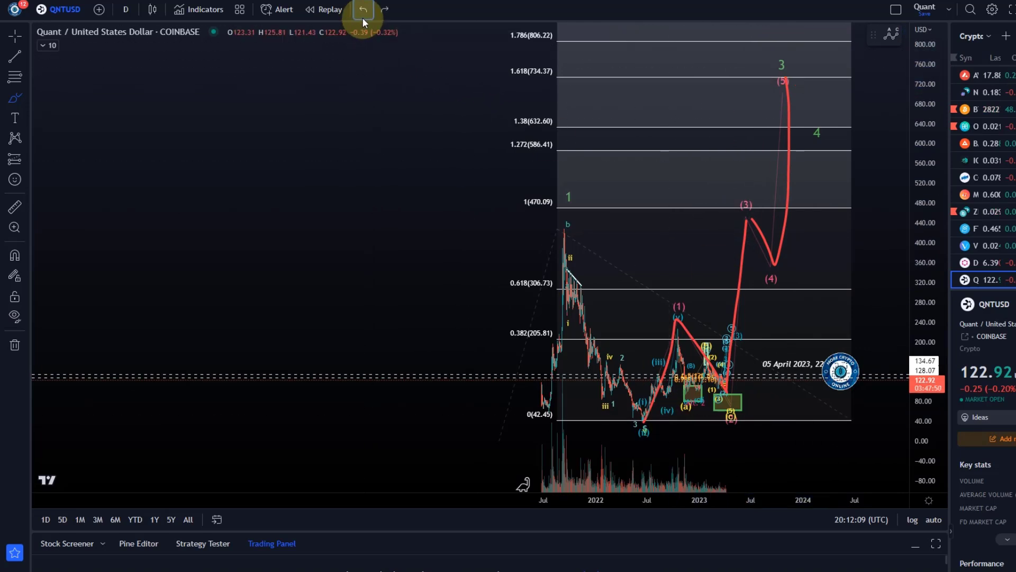
- Undo the last red sketch and switch the chart to 1-hour bars with auto-fitted price scale
left_click(363, 13)
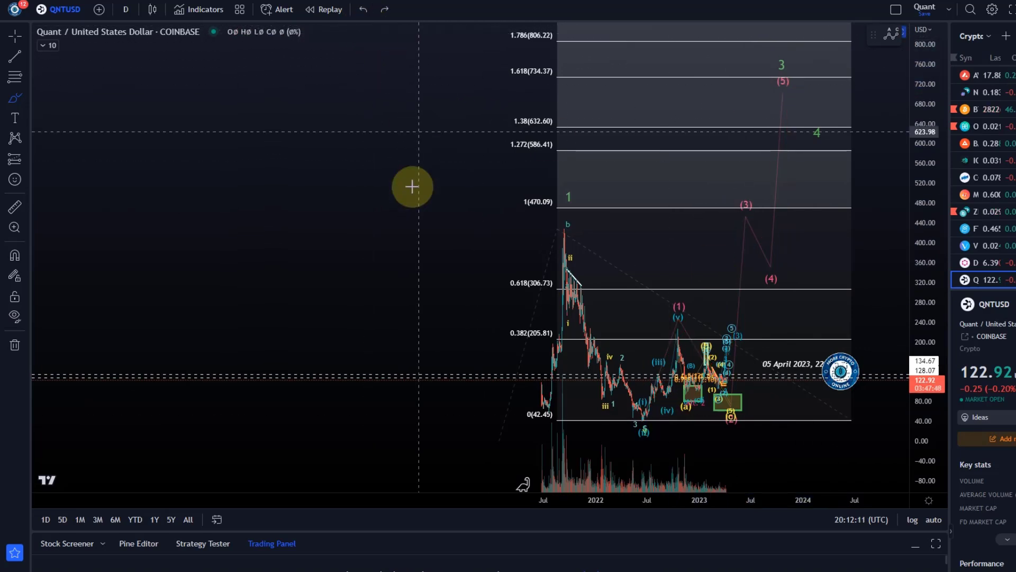
left_click(131, 15)
left_click(181, 193)
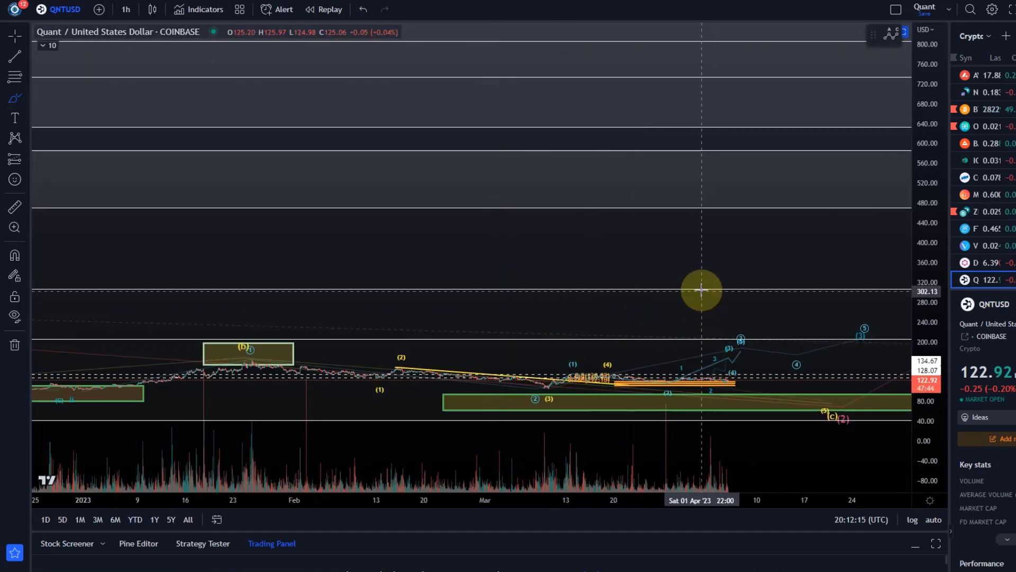
left_click_drag(924, 344, 916, 173)
left_click(934, 519)
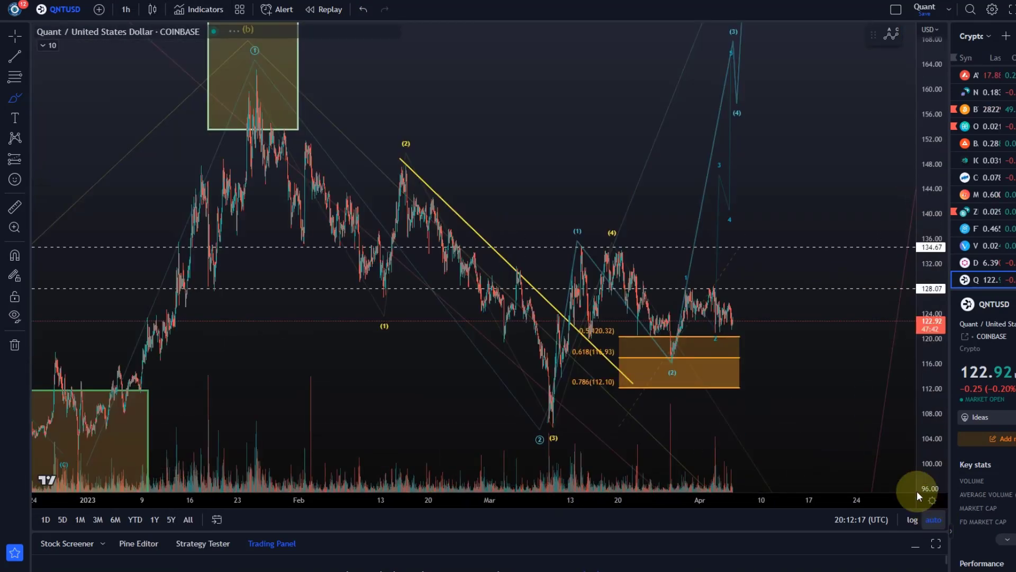
- Sketch and undo a red curve into the March low, then compress the scale to show waves toward 190
left_click_drag(439, 420, 531, 341)
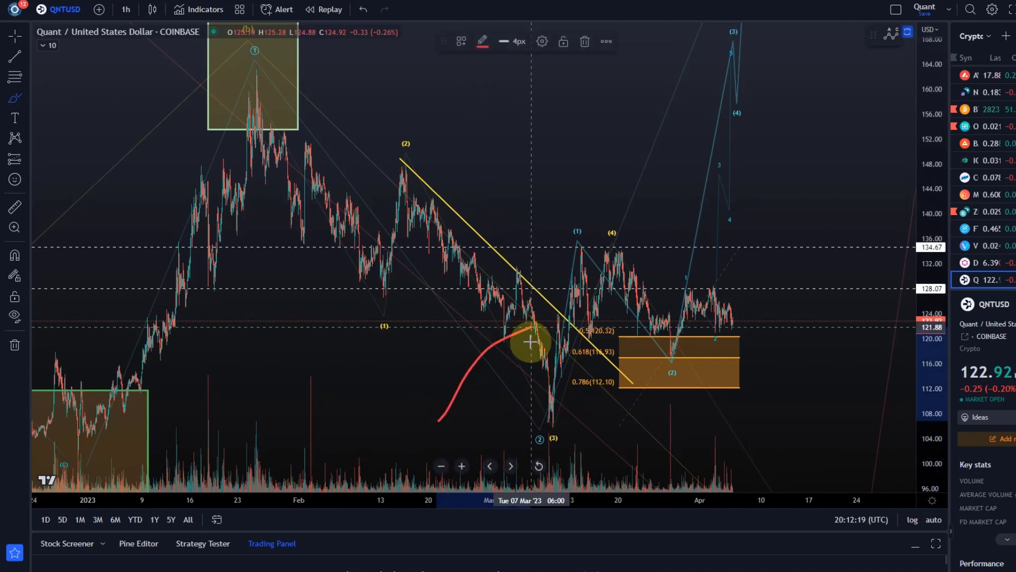
left_click(363, 9)
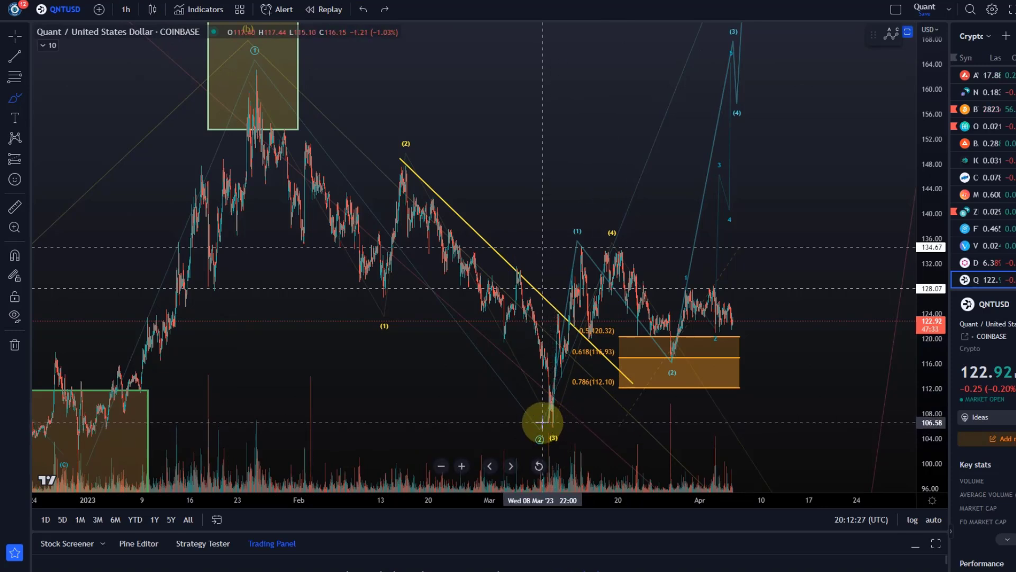
left_click_drag(930, 295, 588, 382)
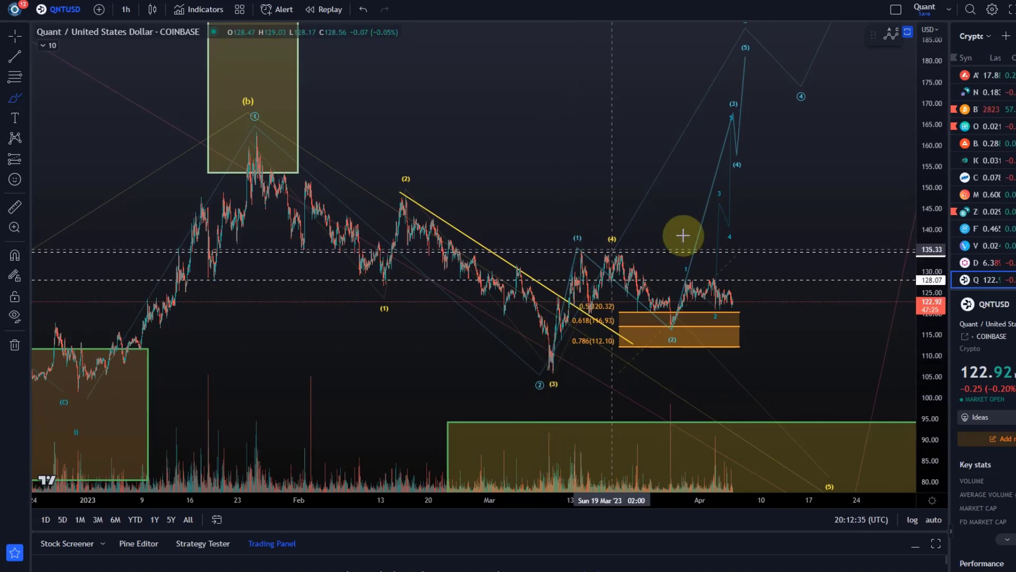
left_click_drag(923, 161, 936, 246)
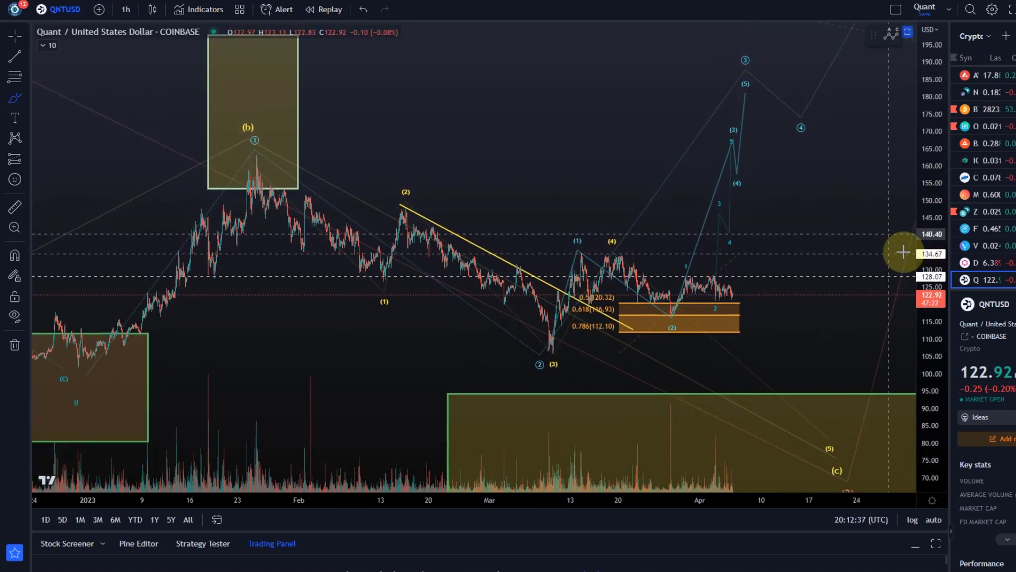
left_click_drag(936, 296, 931, 37)
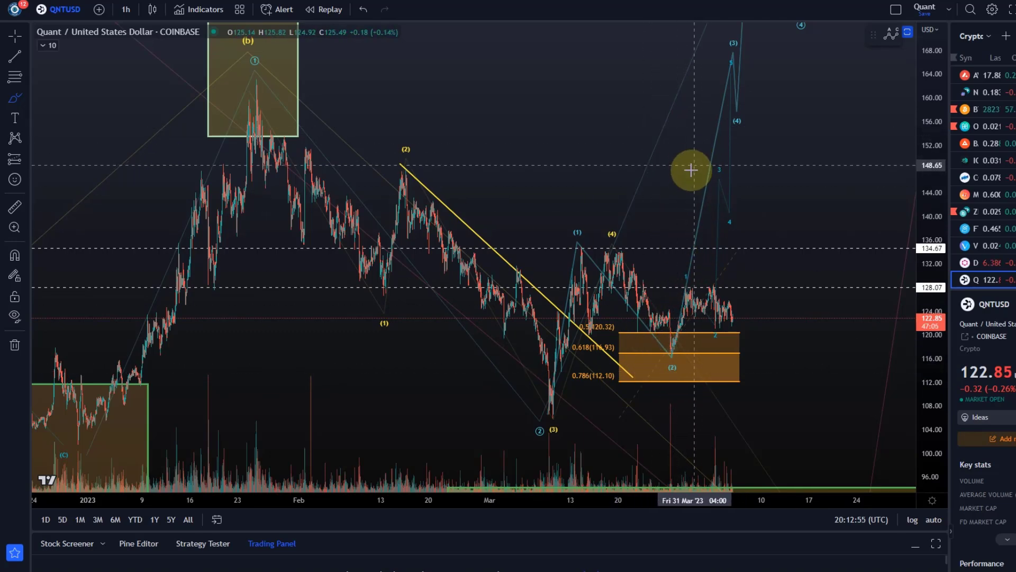
left_click_drag(942, 254, 941, 345)
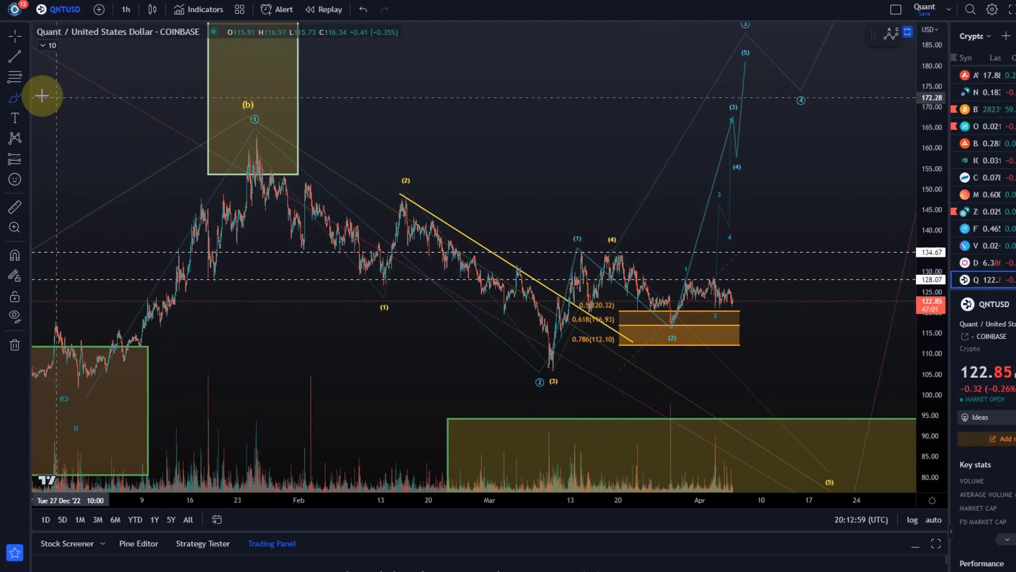
mouse_move(245, 129)
left_mouse_down()
mouse_move(311, 226)
mouse_move(362, 270)
mouse_move(415, 217)
mouse_move(490, 302)
mouse_move(577, 334)
mouse_move(611, 256)
mouse_move(721, 338)
mouse_move(852, 462)
left_mouse_up()
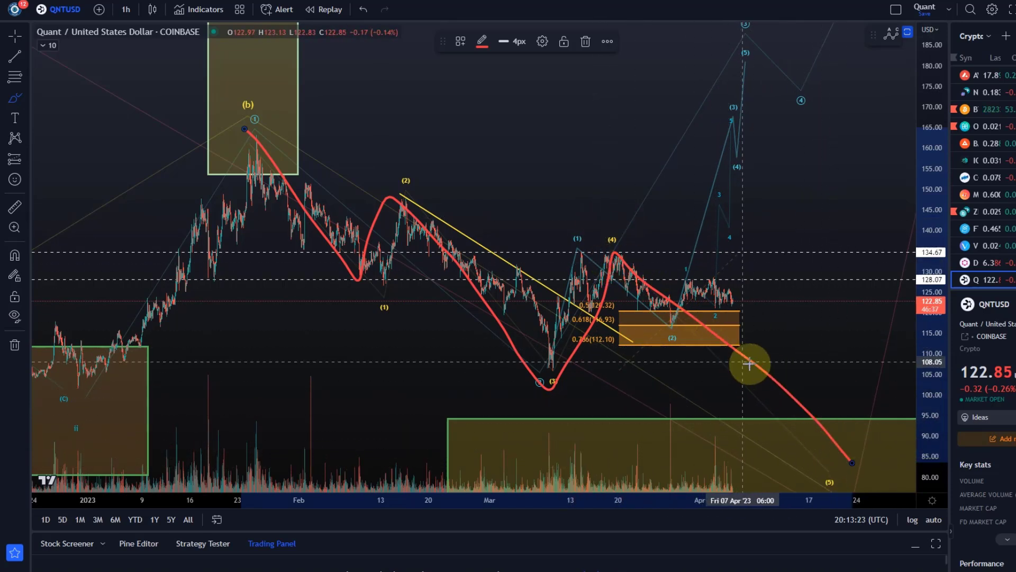
left_click(362, 10)
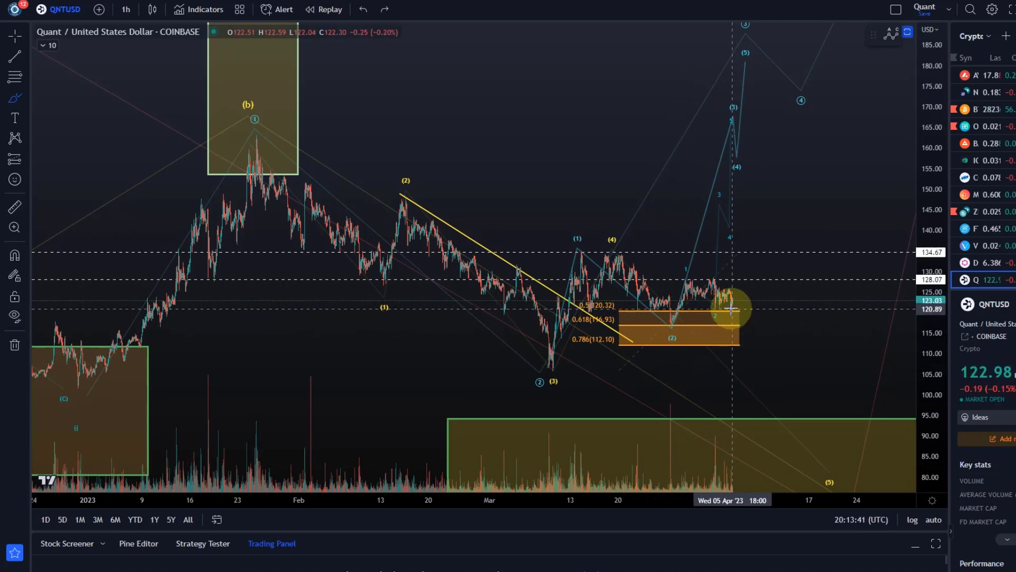
- Zoom in on recent hourly bars and drag point 3 of the blue Elliott wave projection higher
left_click(17, 41)
left_click_drag(938, 380, 912, 148)
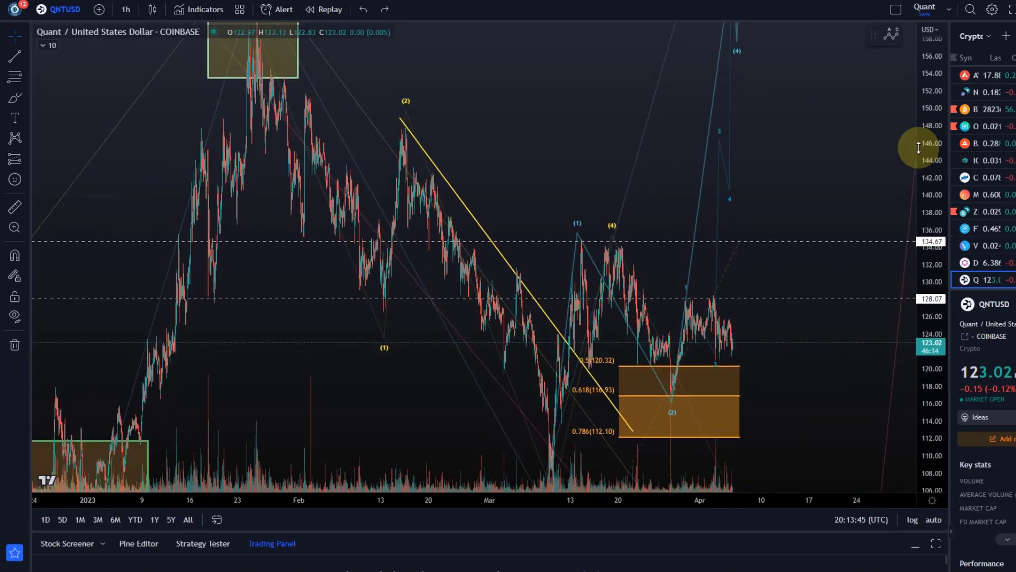
scroll(588, 311, "up", 5)
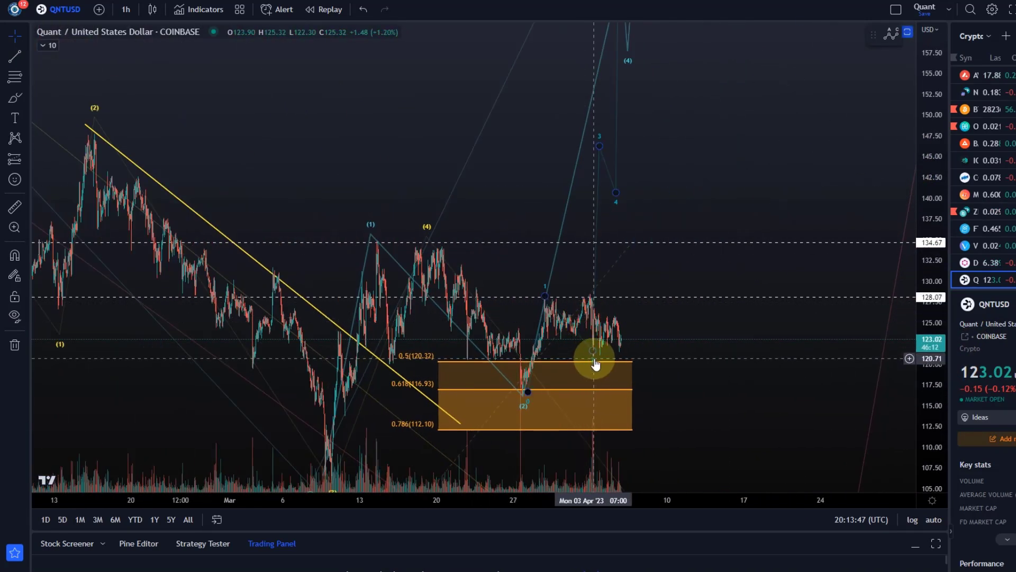
left_click(609, 365)
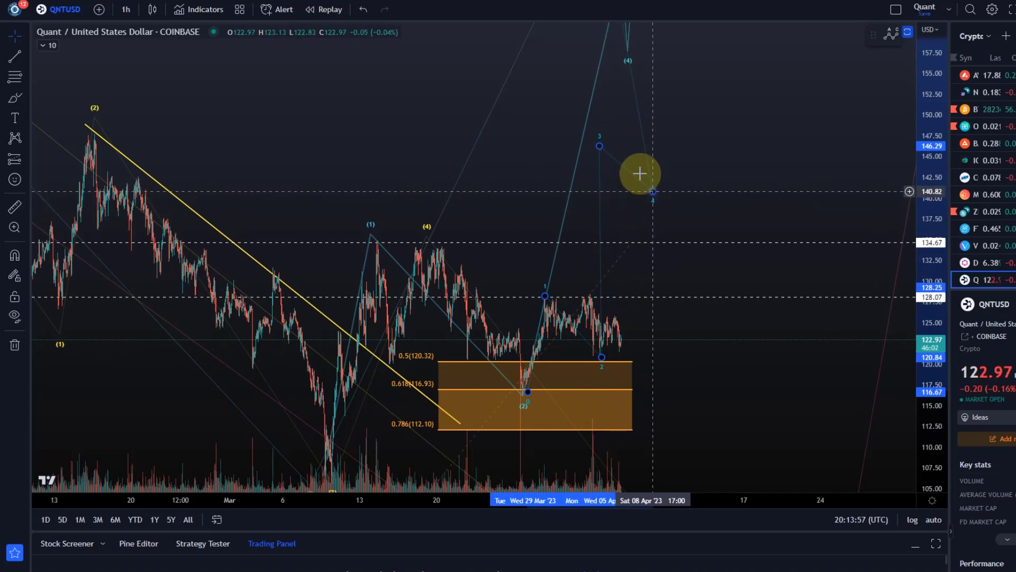
left_click(600, 150)
left_click_drag(637, 153, 646, 134)
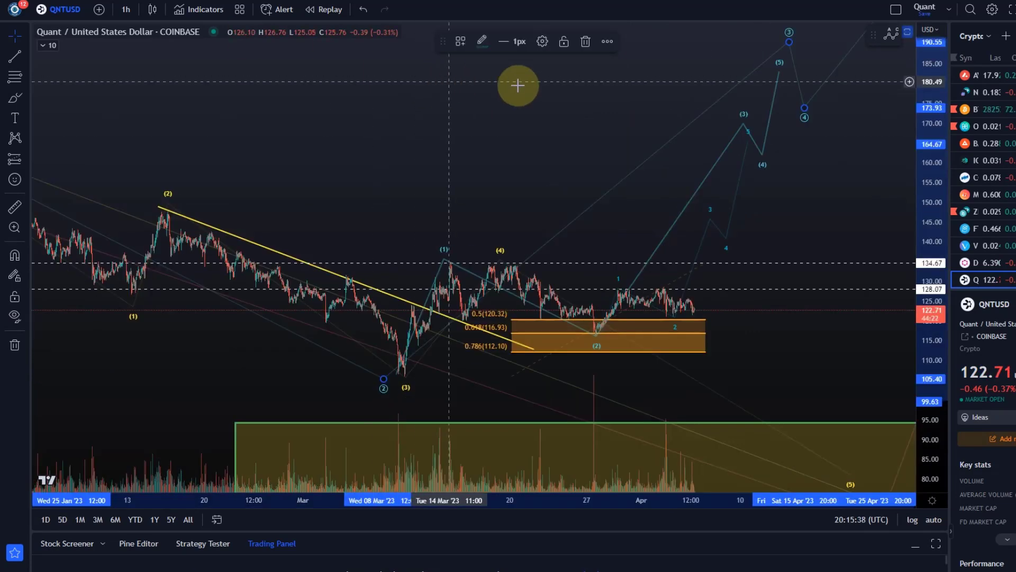
left_click(27, 80)
left_click(53, 101)
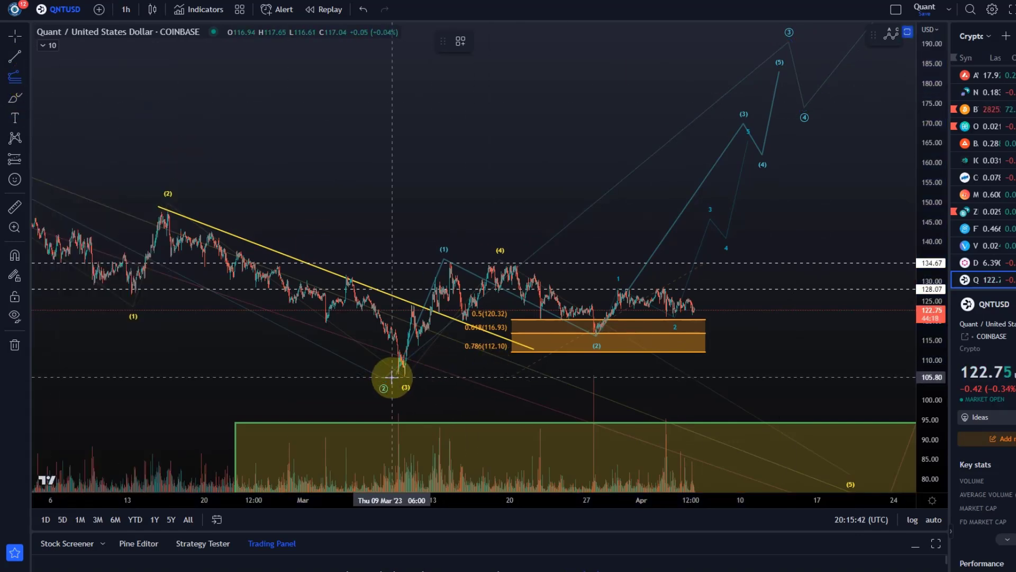
left_click_drag(391, 377, 444, 262)
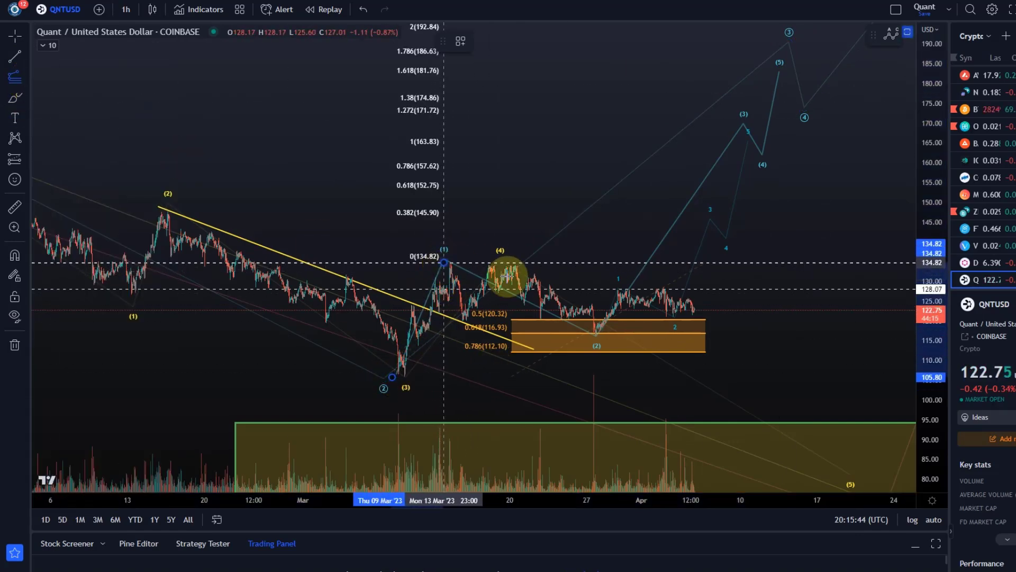
left_click_drag(823, 318, 841, 335)
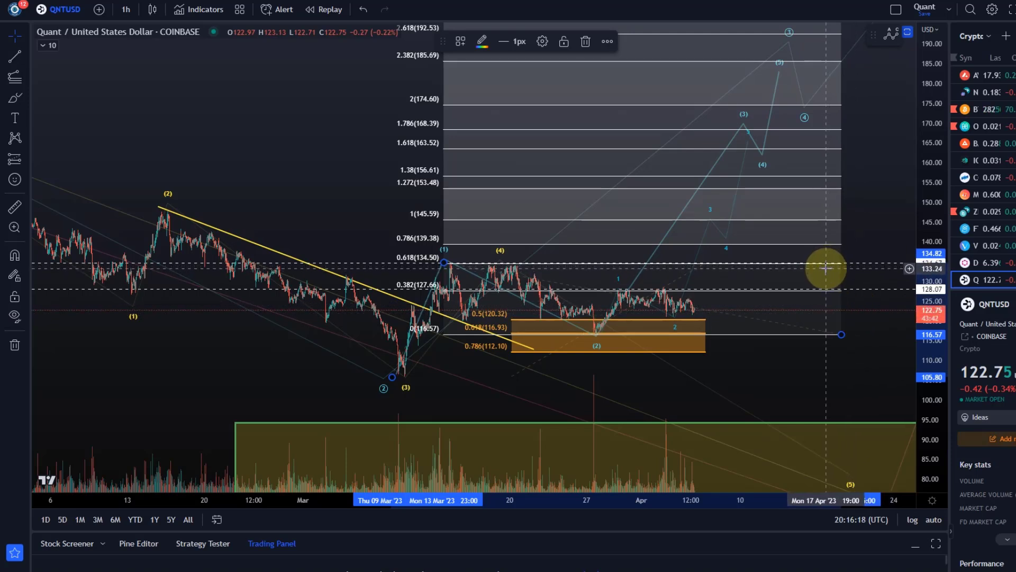
key("Delete")
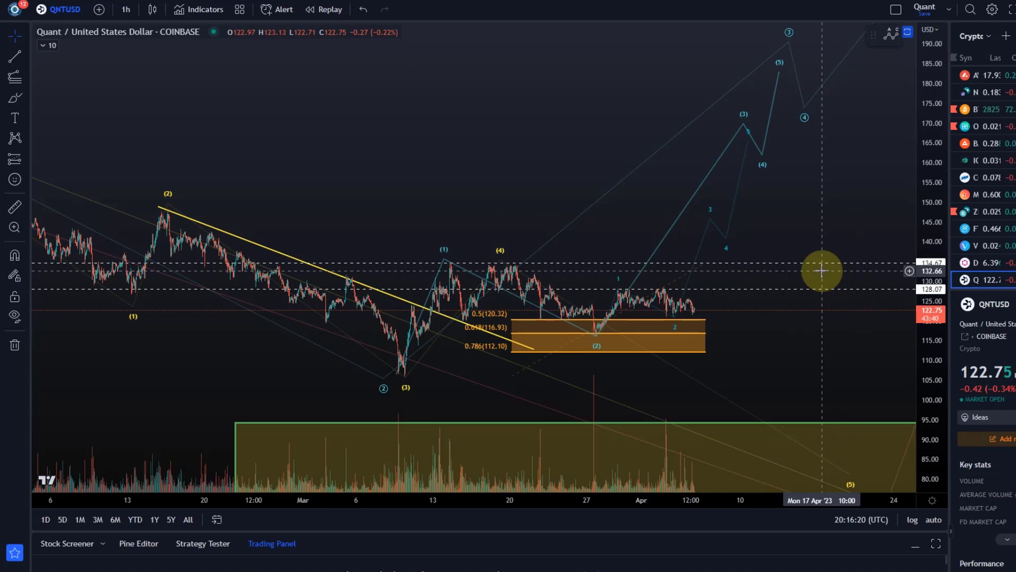